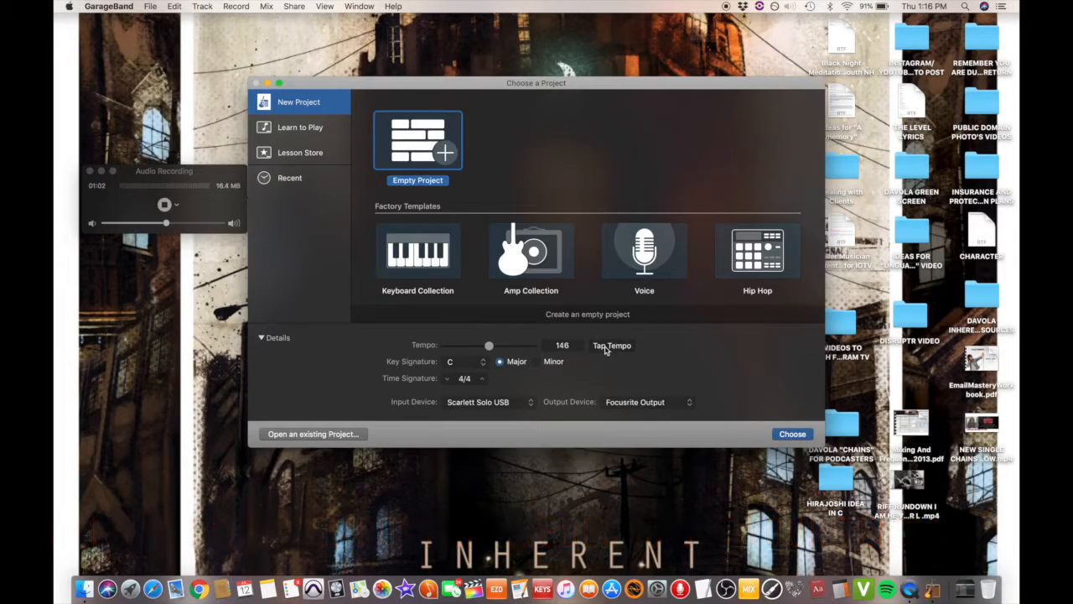
- Tap in the tempo for the new project, adjust it to 133, and create an empty project
click(606, 350)
click(605, 351)
click(606, 350)
click(605, 350)
click(605, 350)
click(605, 350)
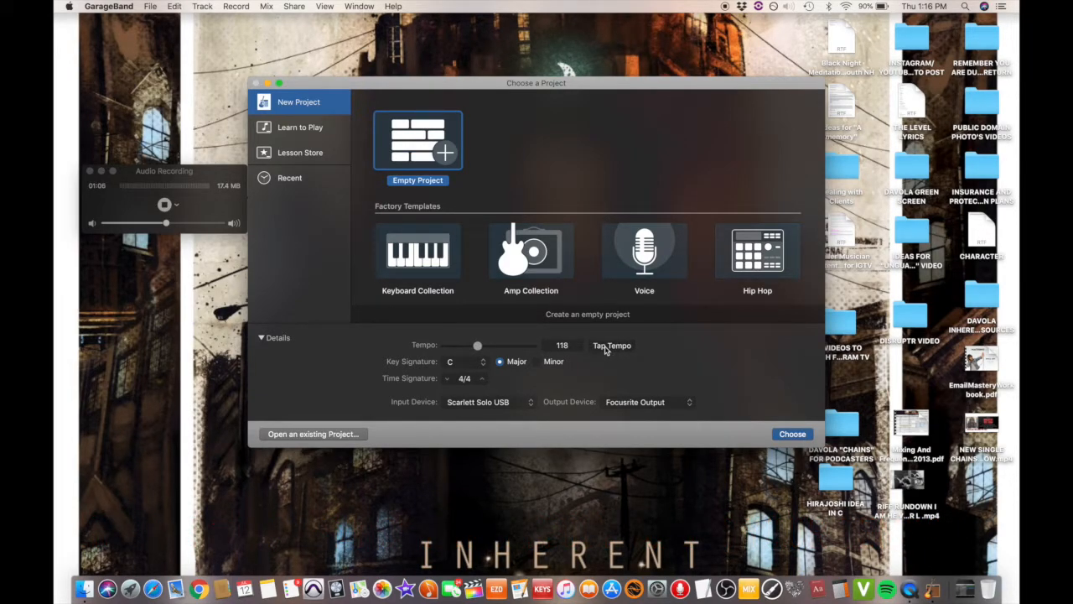
click(605, 350)
drag(525, 350, 484, 348)
click(792, 434)
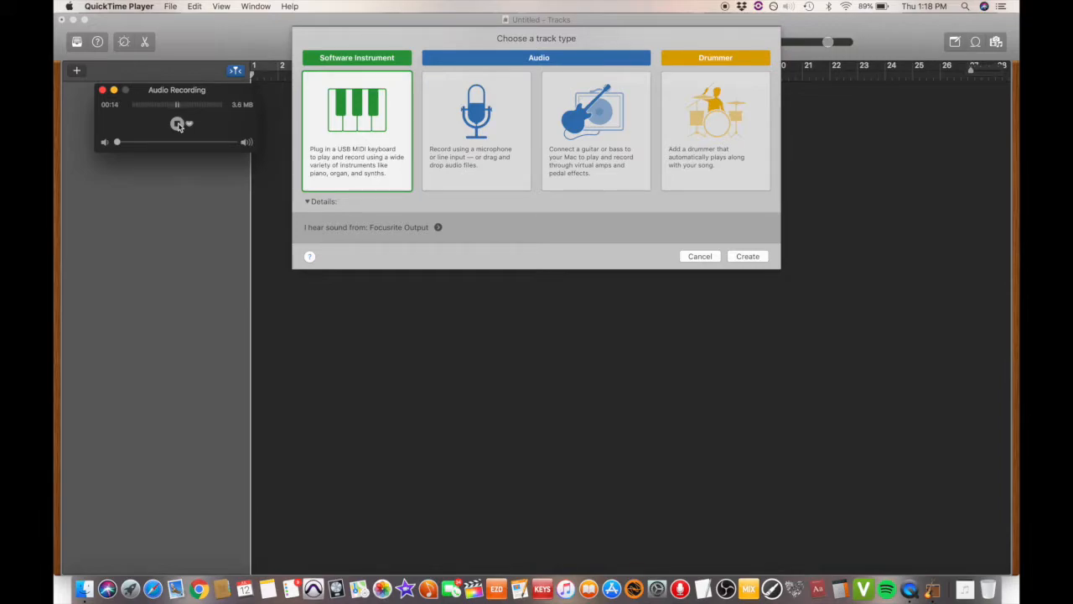
- Add a Drummer track as the project's first track
click(708, 147)
click(707, 147)
click(747, 257)
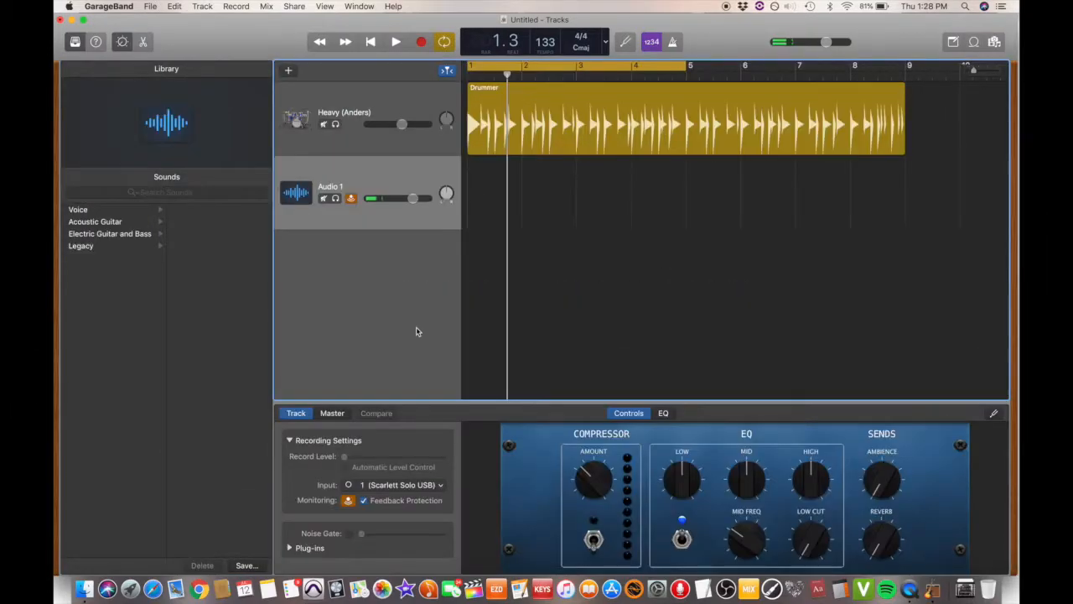
- Play back the drum part, and split the Drummer region at bar 5
key(space)
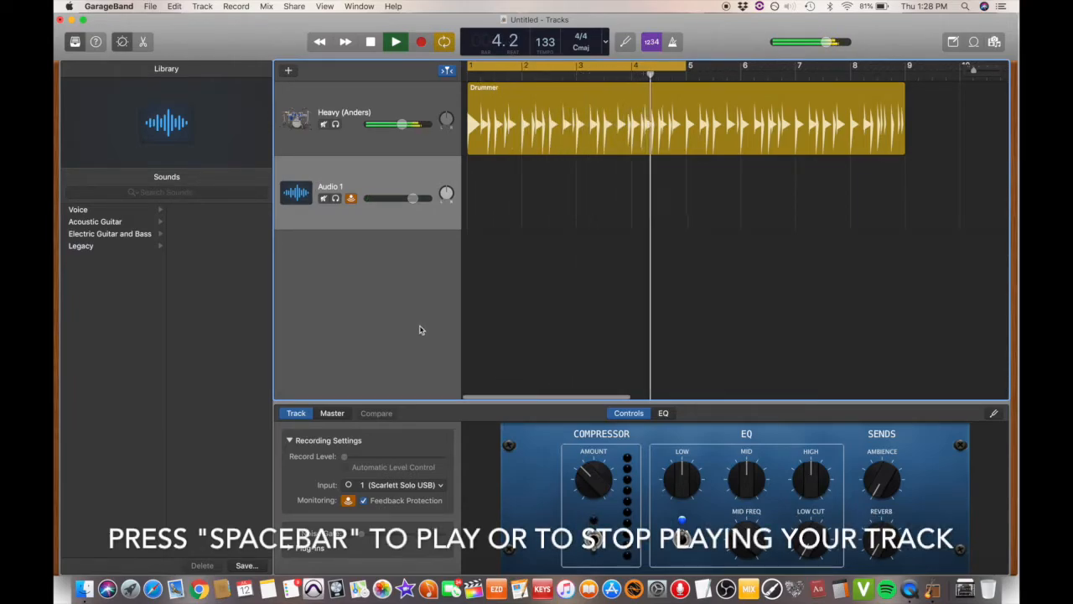
key(space)
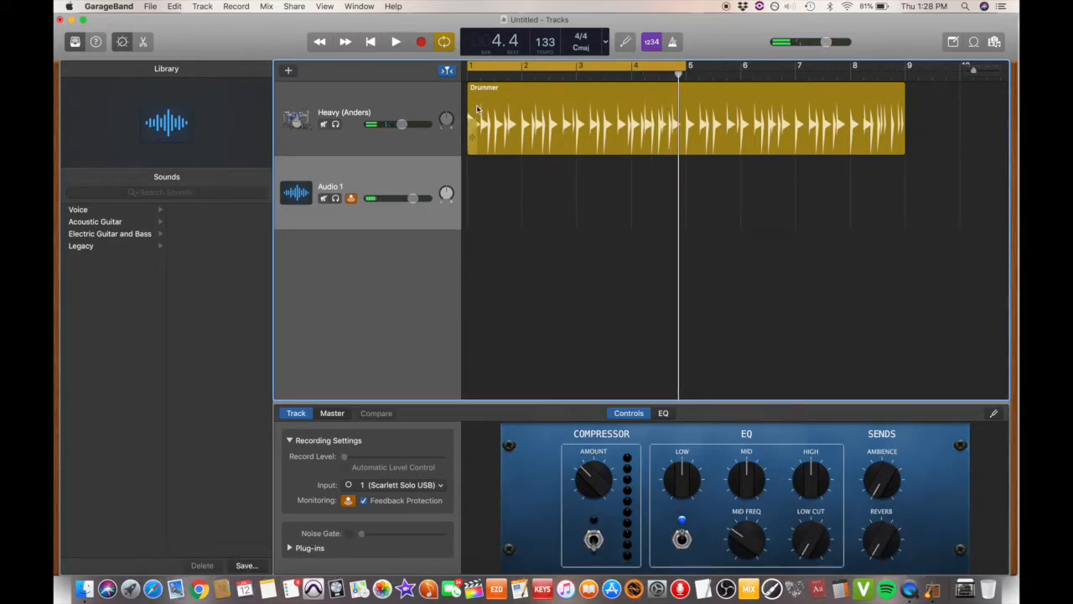
click(537, 152)
drag(678, 74, 687, 77)
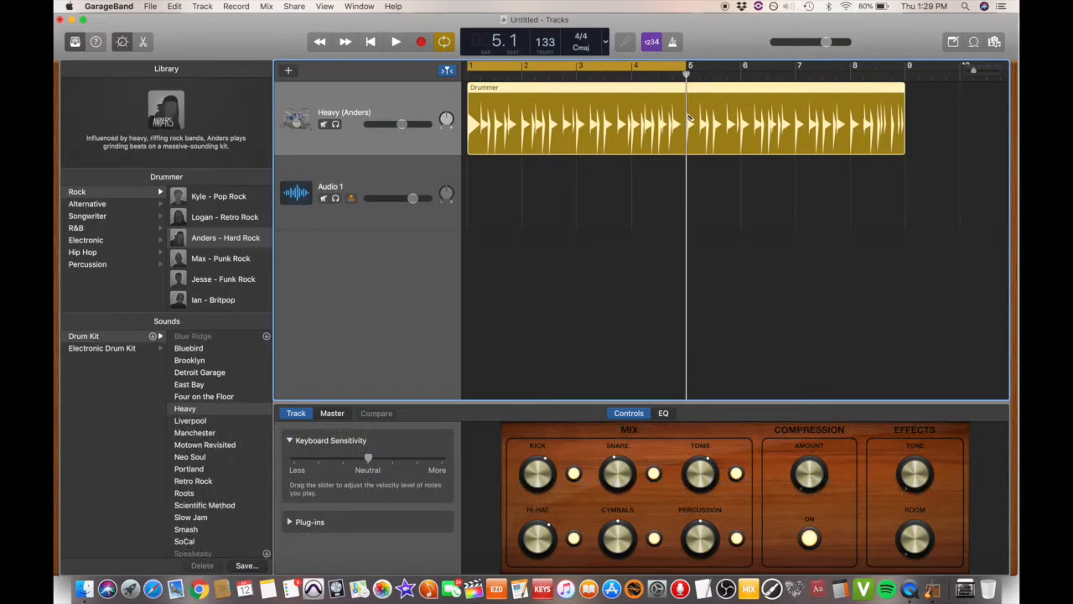
key(super+t)
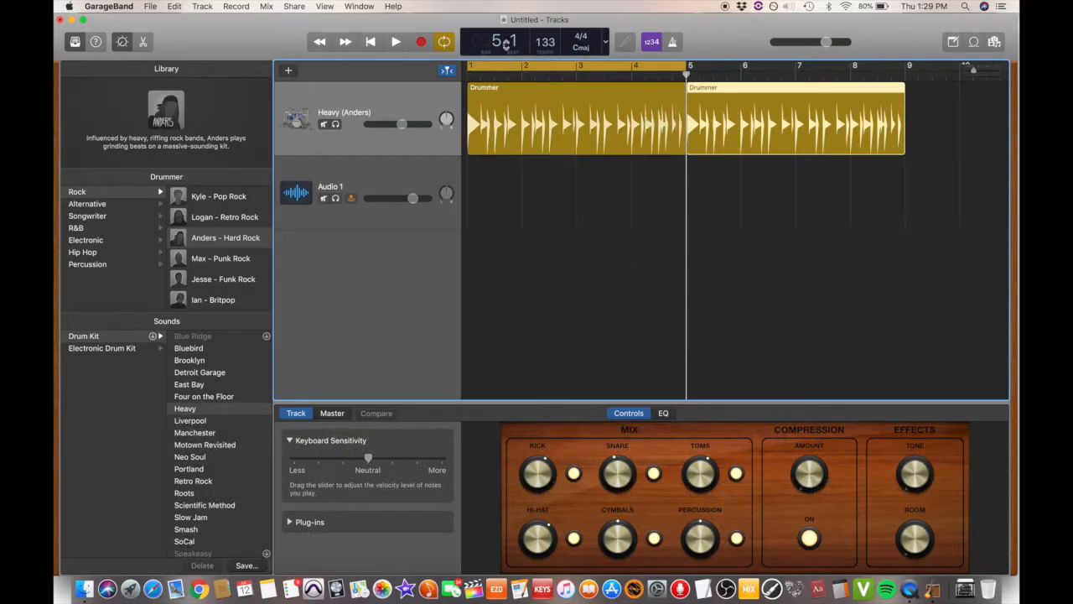
click(178, 7)
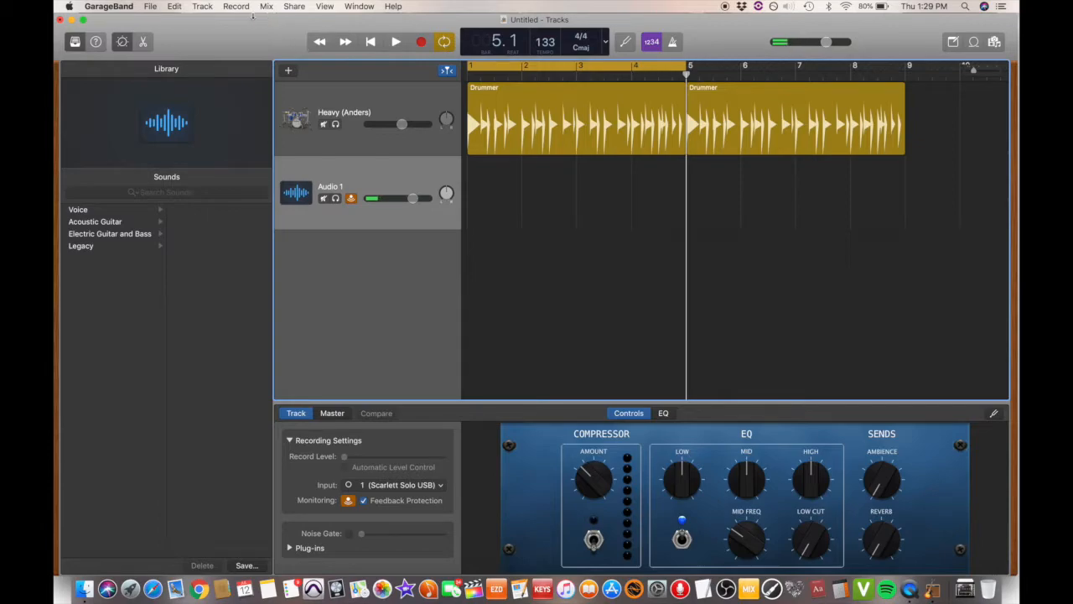
- Add a new audio track of the guitar or bass type with virtual amps and pedal effects
click(201, 7)
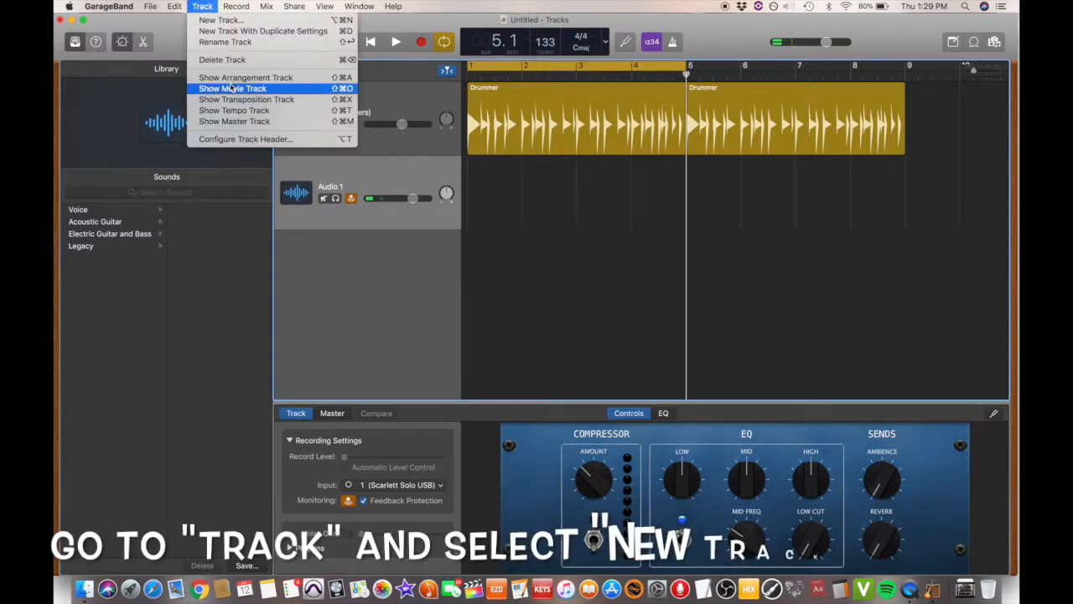
click(215, 22)
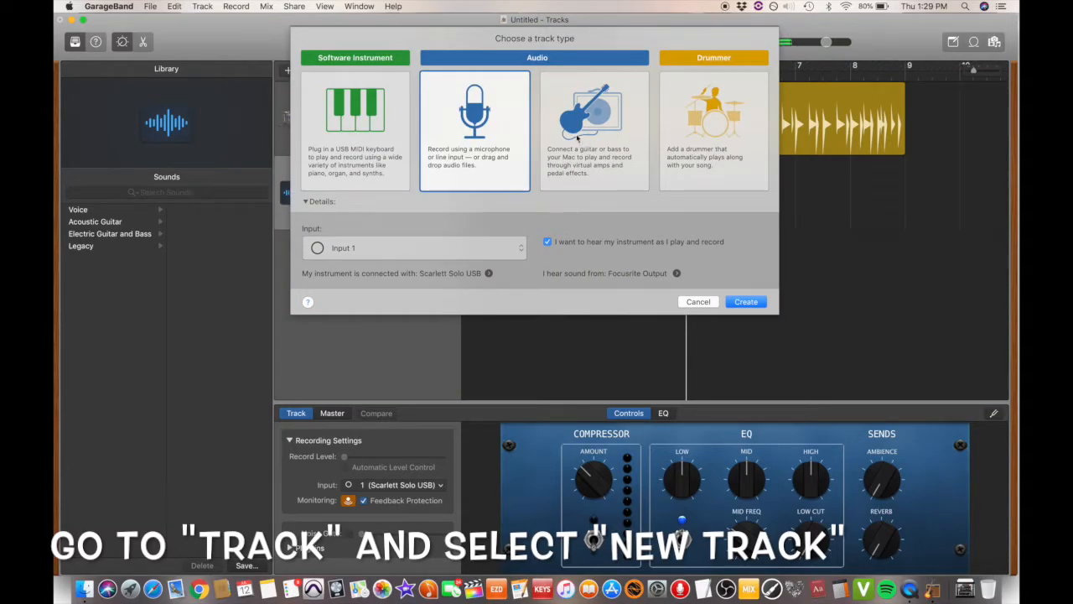
click(601, 122)
click(746, 302)
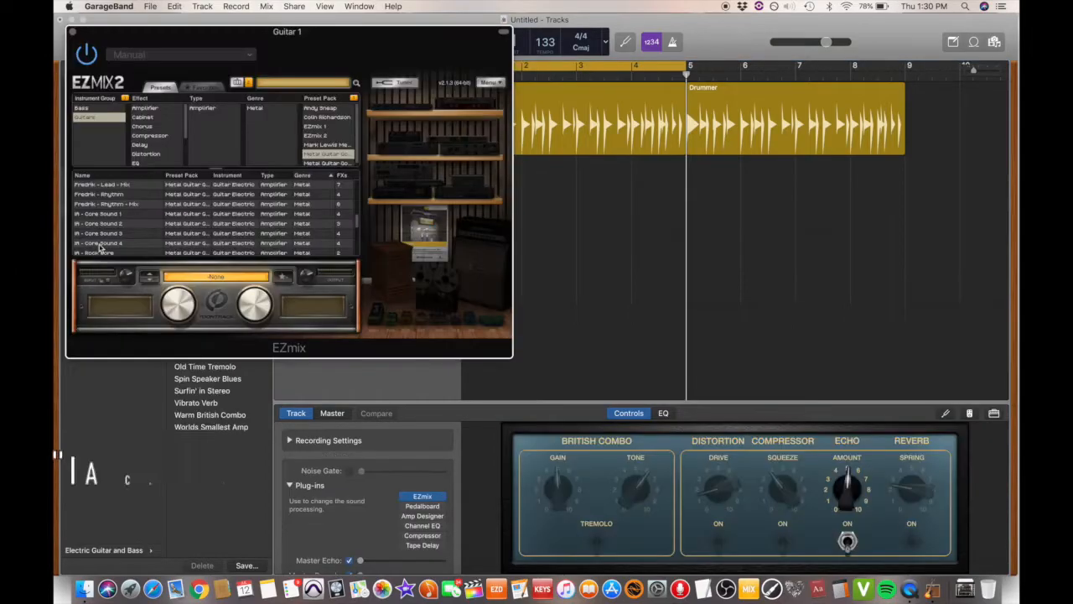
- Load the EZmix preset IA - Core Sound 4 on Guitar 1 and lower that track's volume
click(99, 242)
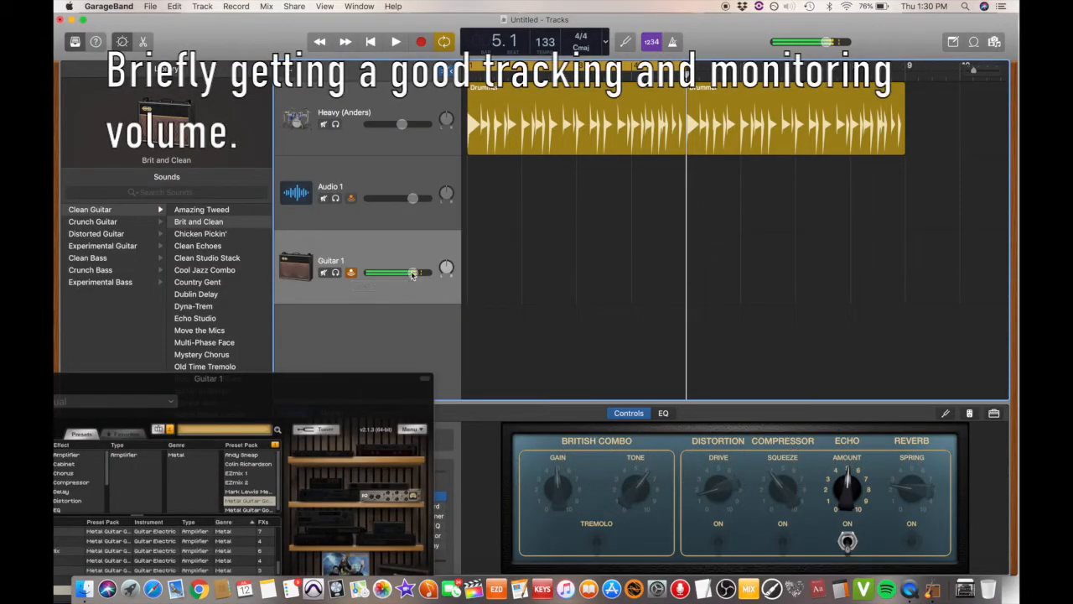
drag(413, 274, 391, 269)
click(386, 180)
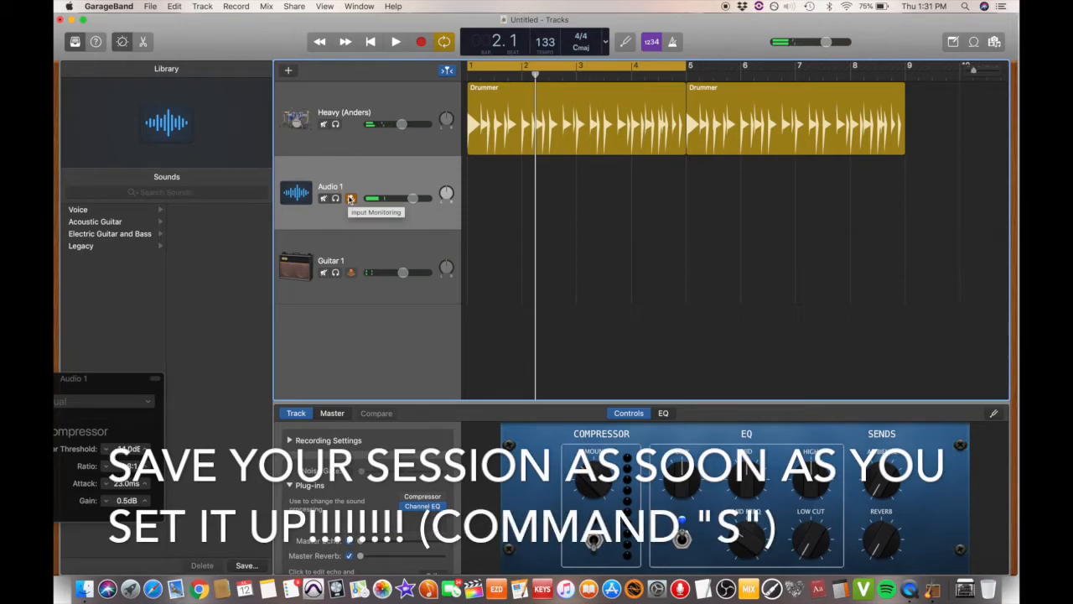
- Save the project as SOR VIDEO TUTORIAL in the GarageBand folder
key(super+s)
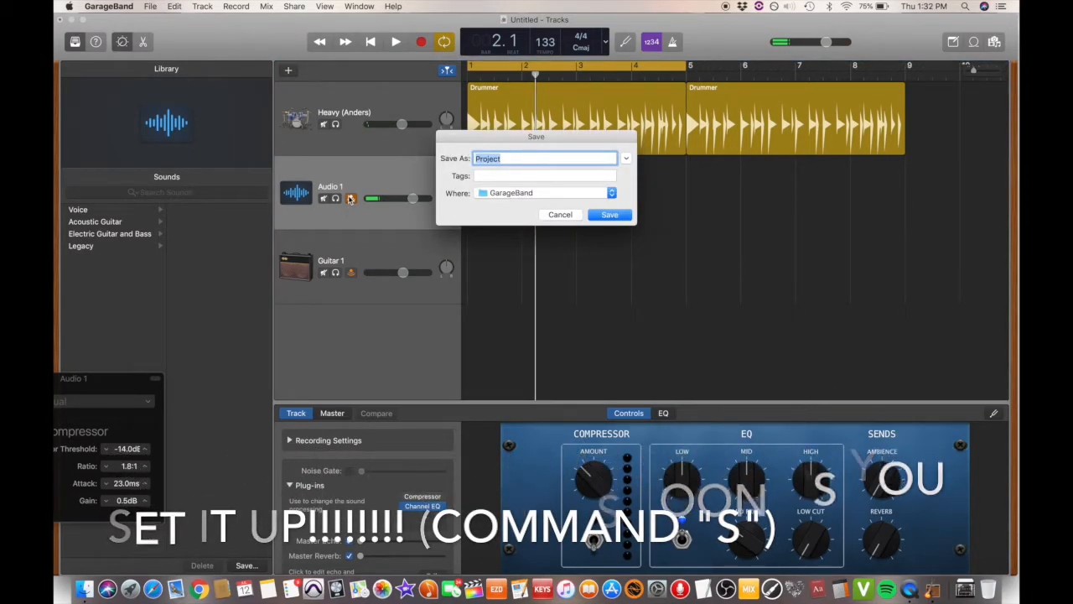
text(SOR VIDEO)
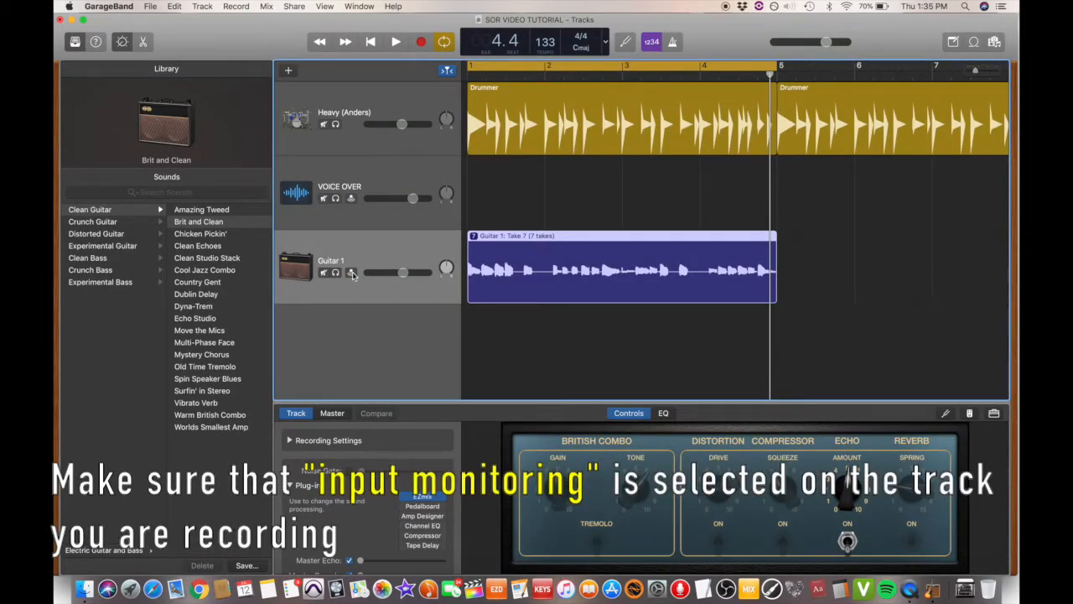
- Enable input monitoring on the VOICE OVER track, and switch cycle mode off and back on over bars 1 to 4
click(351, 199)
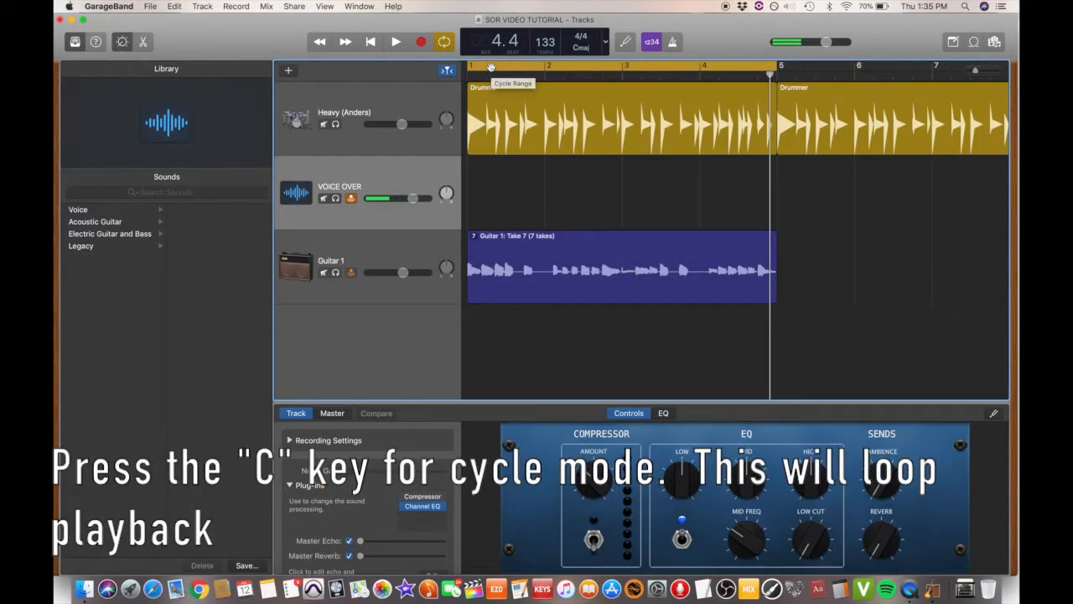
key(c)
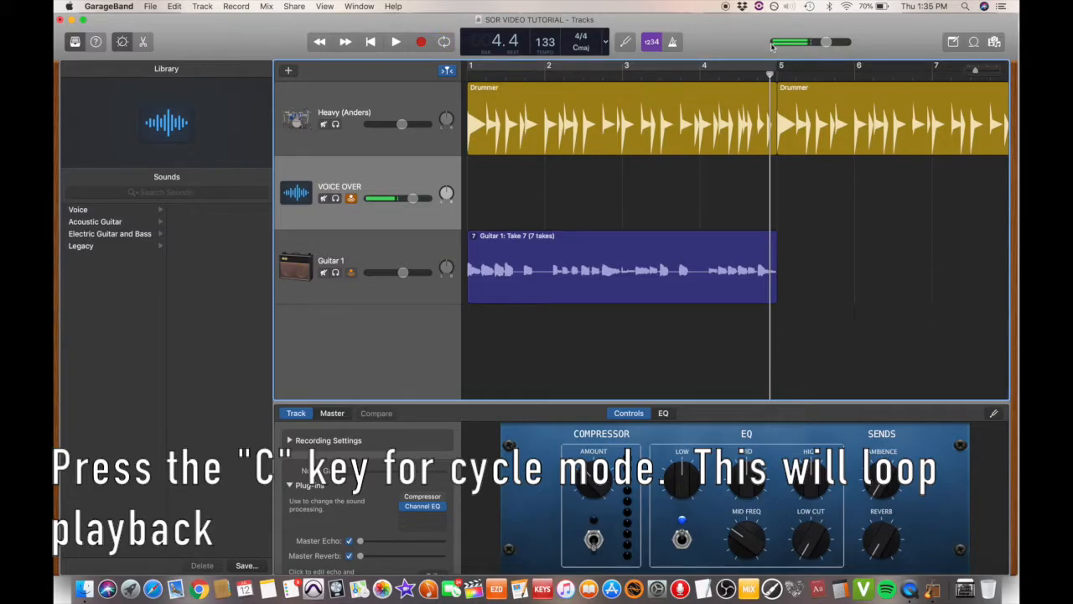
key(c)
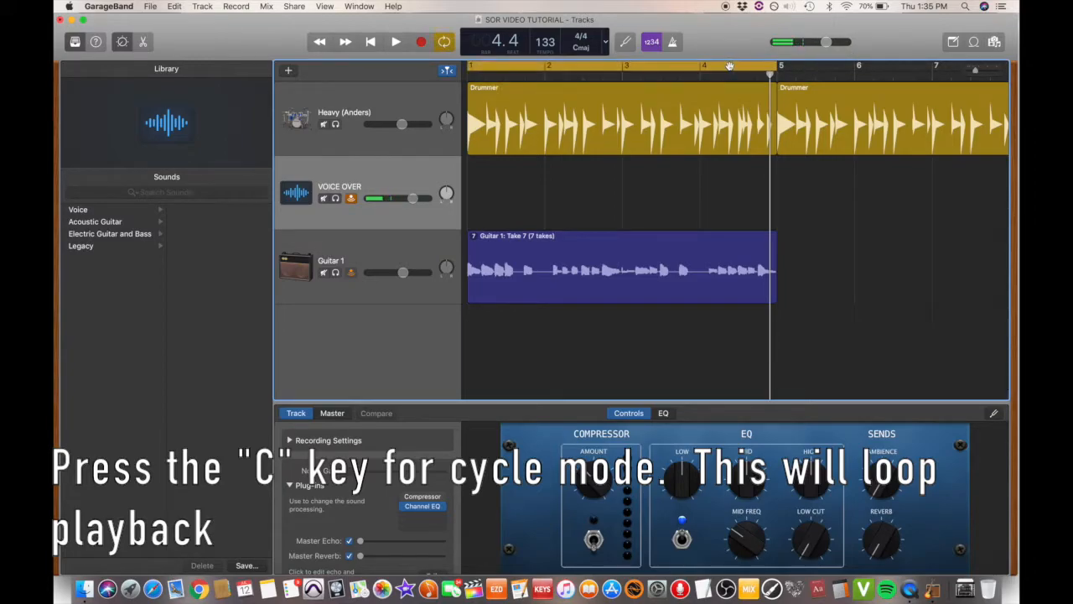
drag(776, 67, 771, 120)
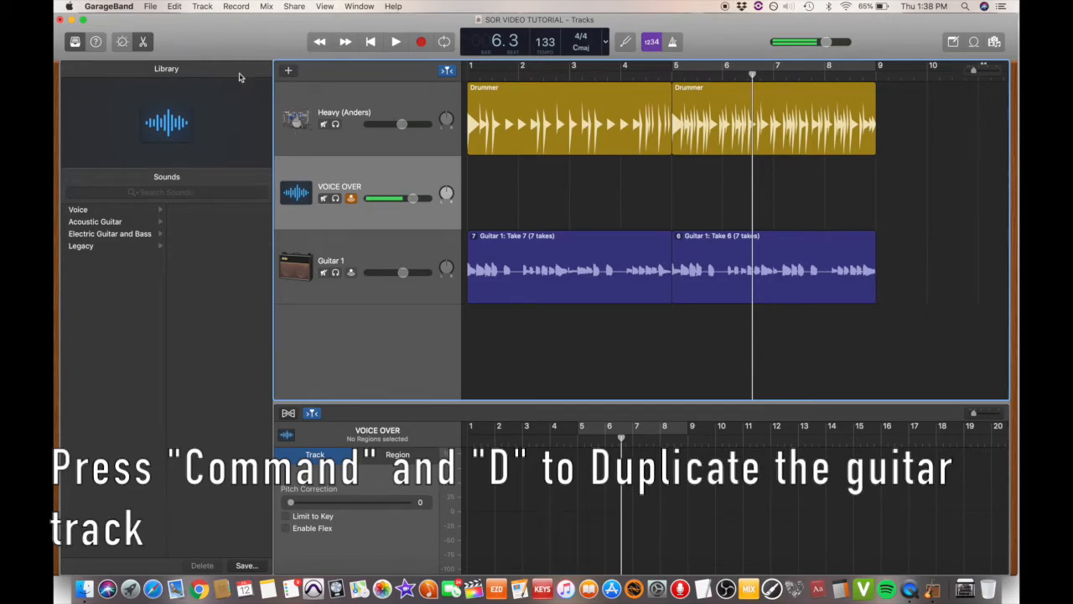
- Create a new track with Guitar 1's duplicate settings and copy the first guitar region onto it at bar 1
click(203, 7)
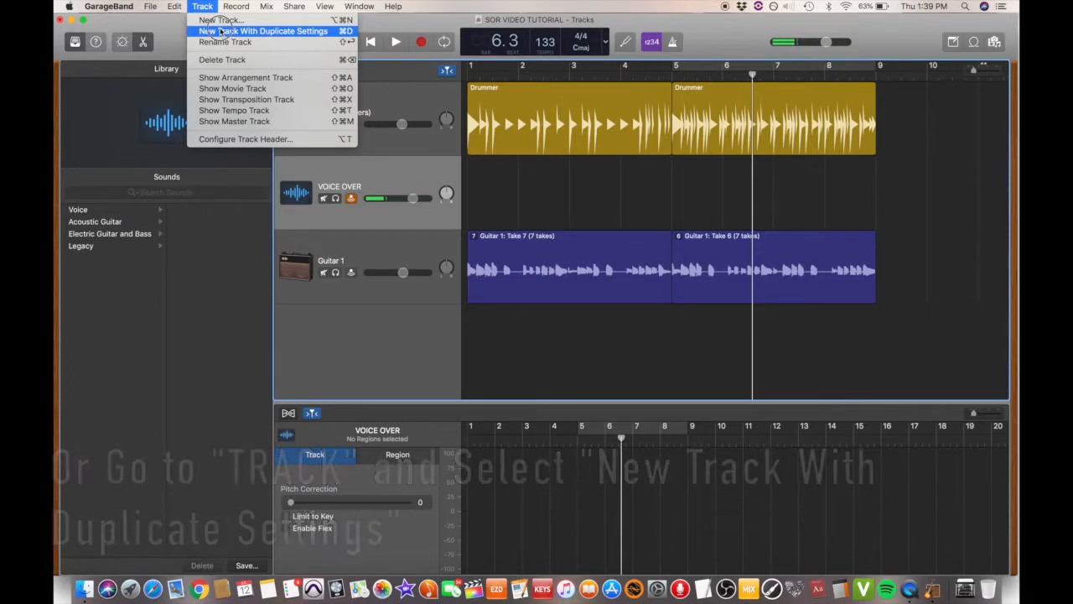
click(222, 31)
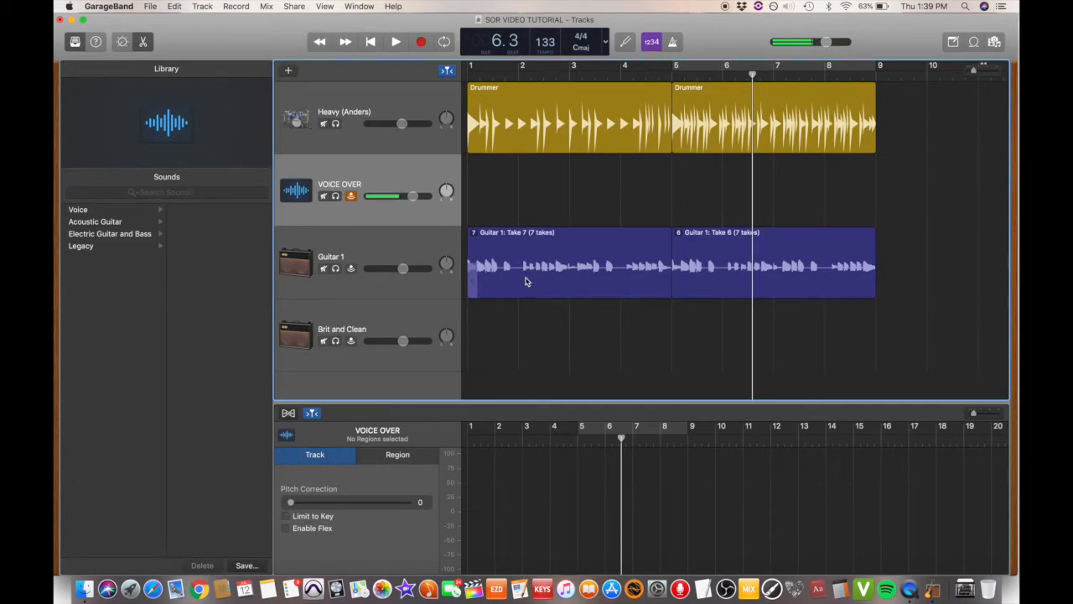
drag(526, 281, 529, 310)
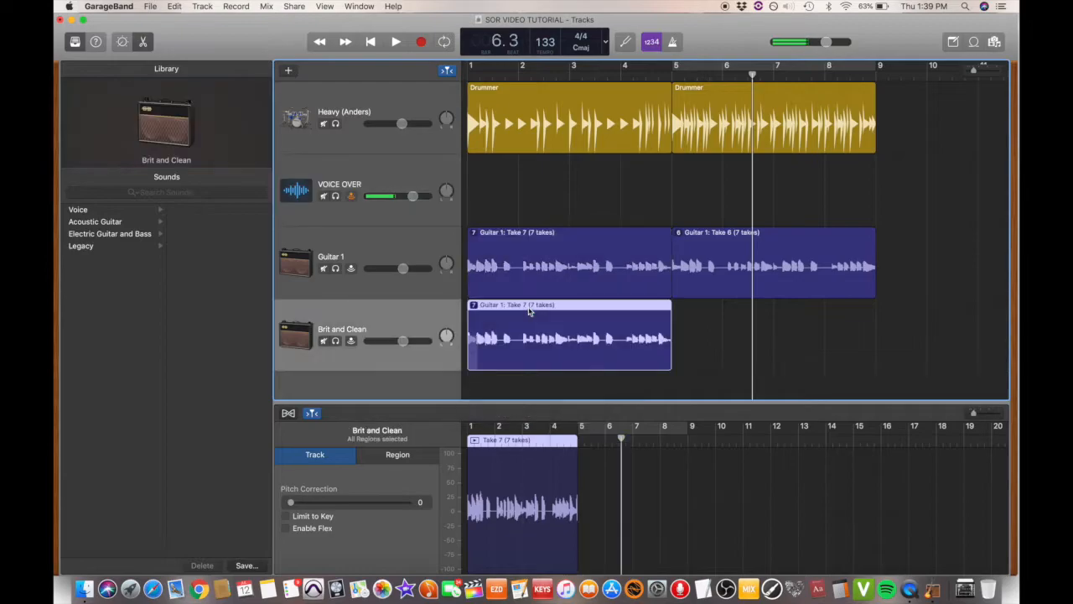
- Switch the copied guitar region on the Brit and Clean track to Take 6
click(490, 205)
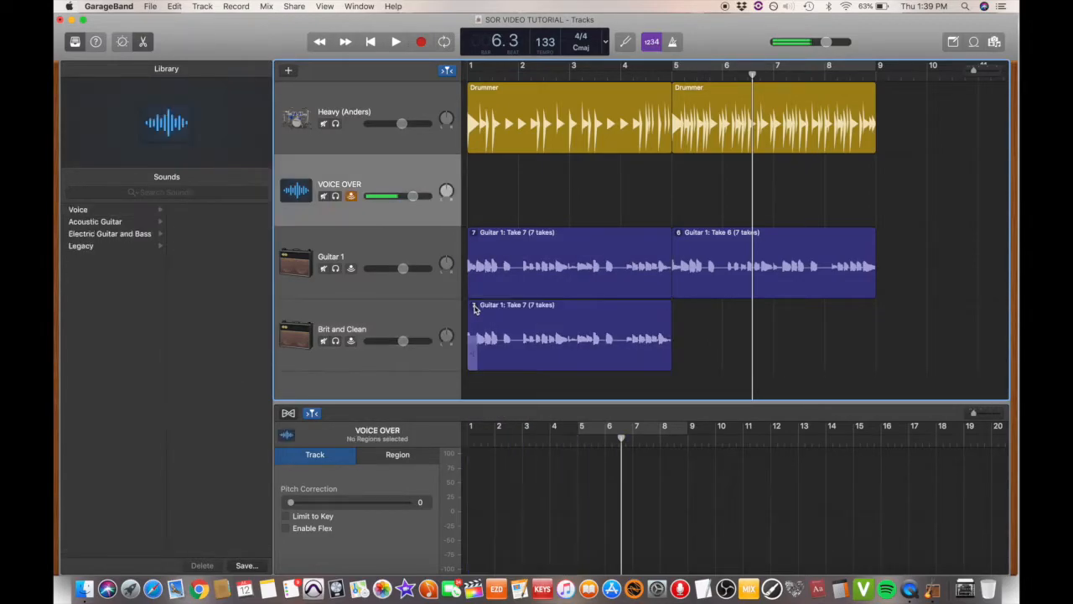
click(475, 306)
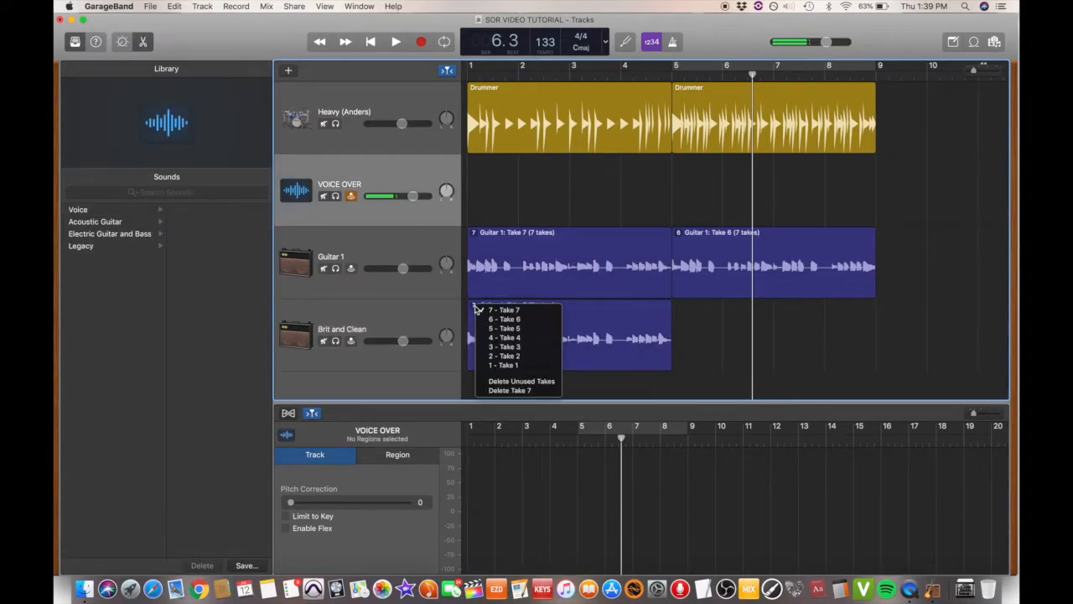
click(486, 320)
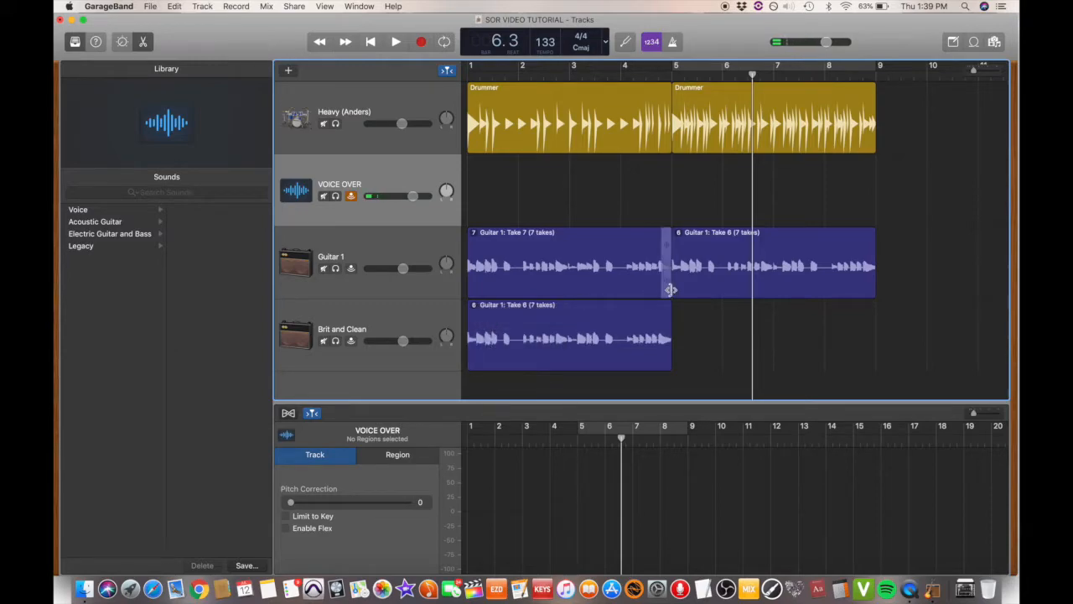
- Copy the bar 5 guitar region onto the Brit and Clean track, using Take 5 for the original and Take 4 for the copy
drag(742, 290, 743, 329)
click(679, 233)
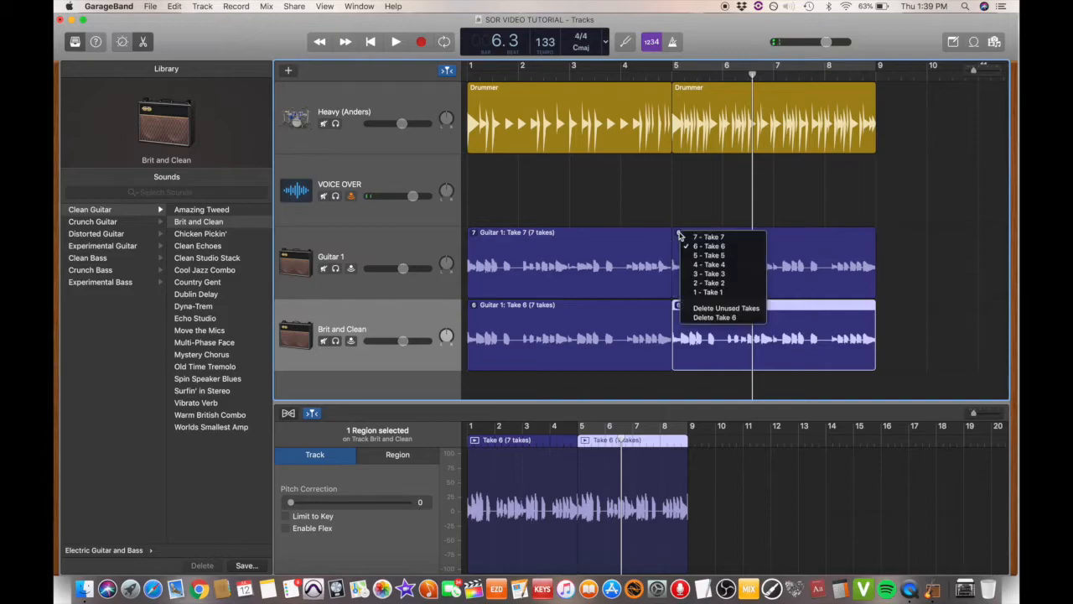
click(694, 256)
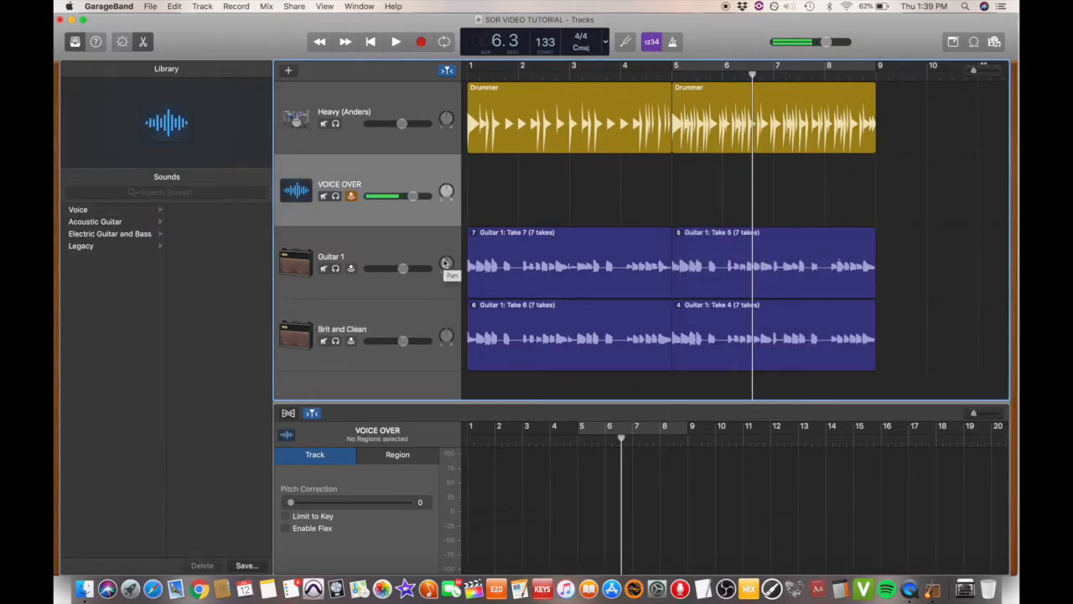
- Pan the Guitar 1 track to the left and the Brit and Clean track to the right
drag(445, 263, 445, 281)
drag(445, 339, 445, 356)
- Return to the start of the song, set the cycle range from bar 1 to bar 9, and start playback
key(Return)
click(469, 68)
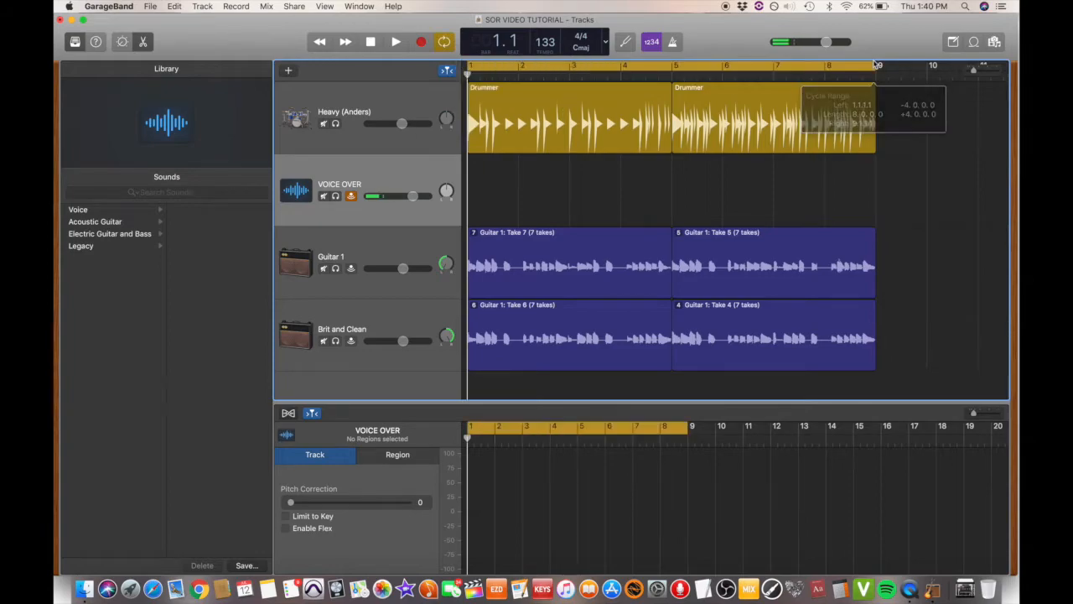
key(space)
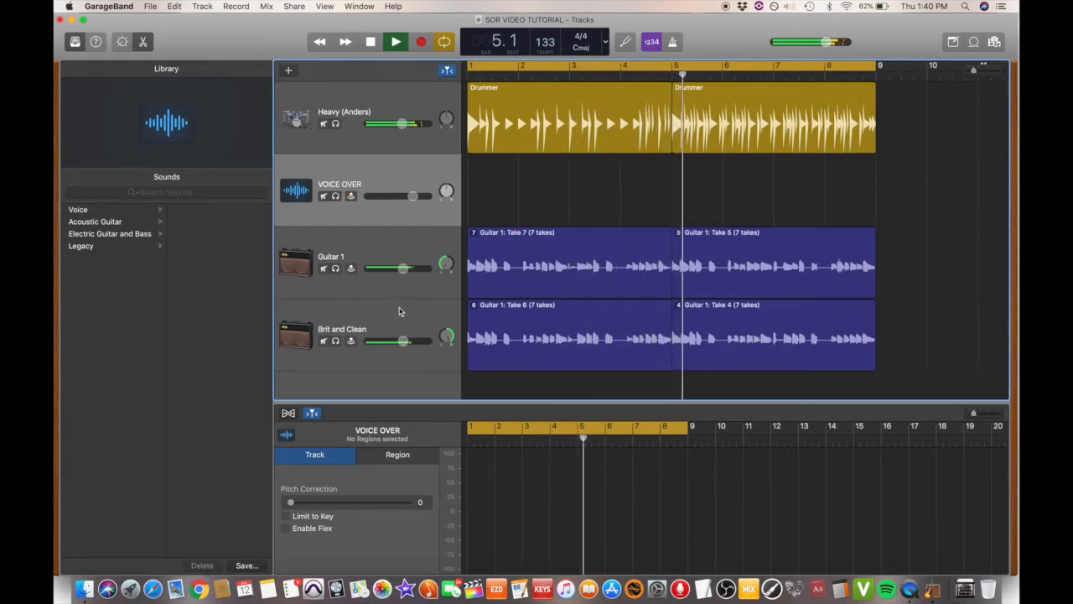
- Lower the volumes of the Brit and Clean and Guitar 1 tracks to matching levels, and stop playback
click(403, 341)
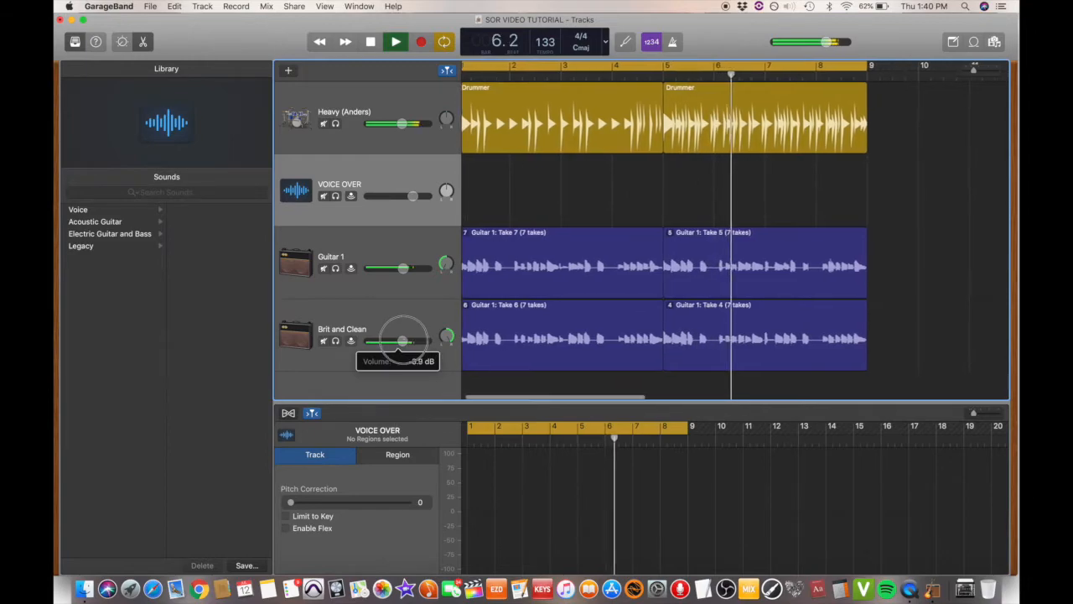
click(402, 267)
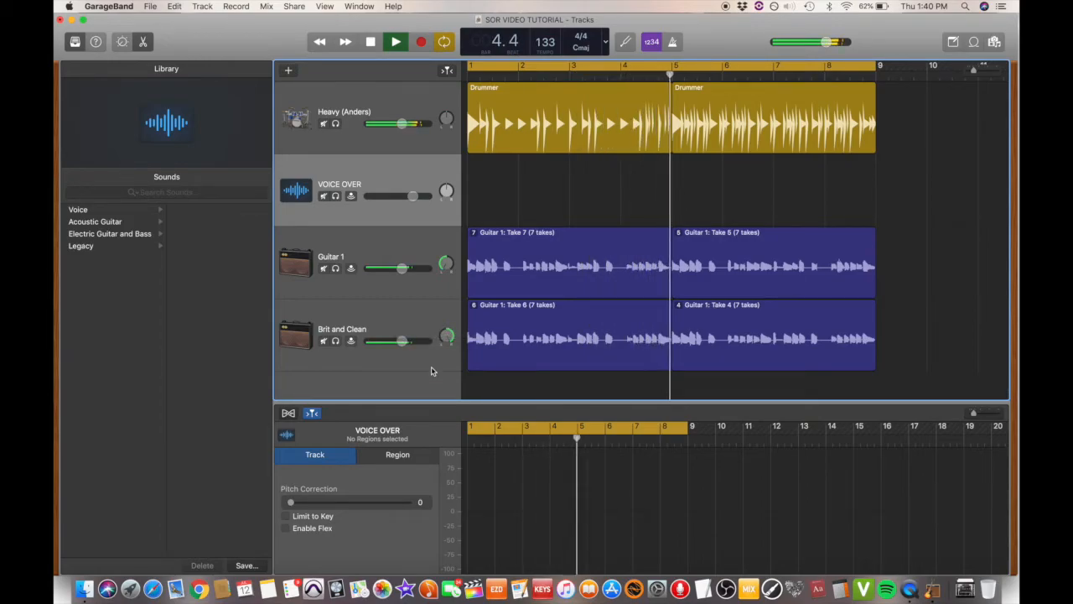
click(402, 341)
drag(403, 343, 394, 340)
drag(388, 270, 385, 268)
key(space)
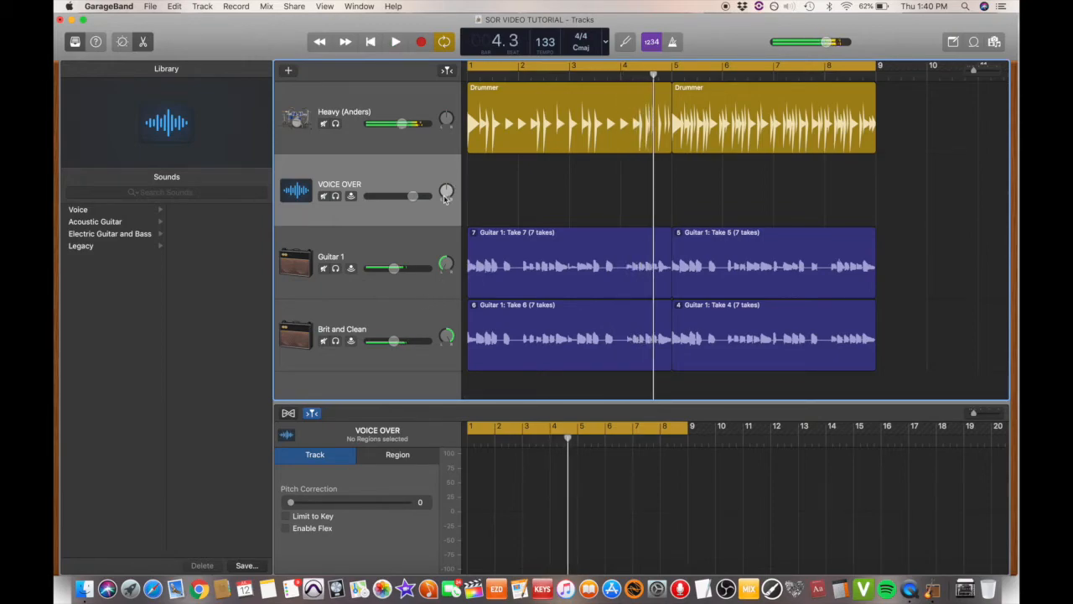
- Play the mix from the beginning to check the drum level against the two guitar tracks
key(Return)
key(space)
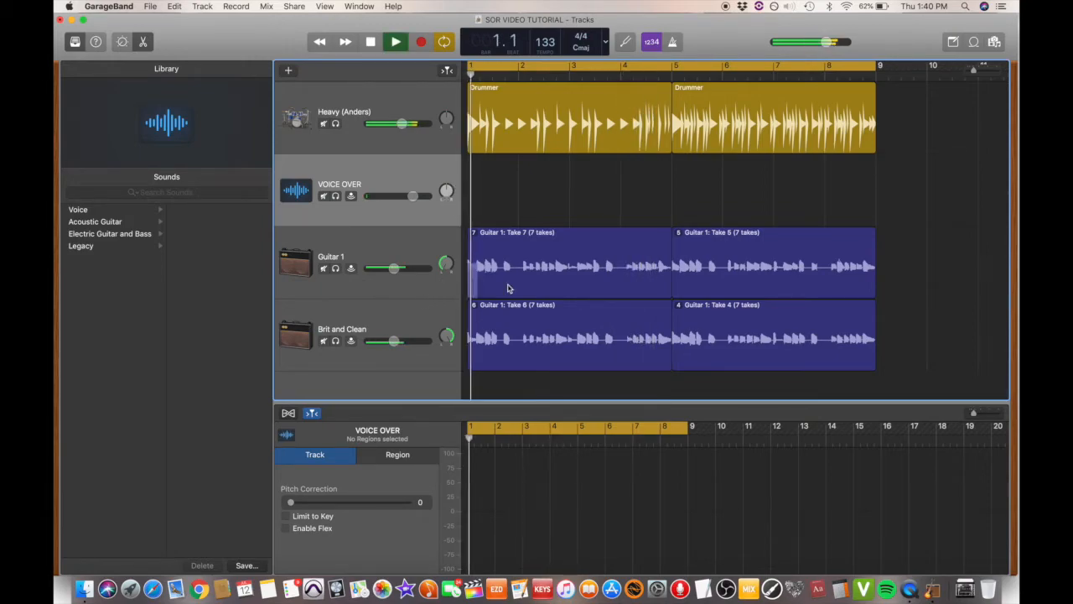
drag(401, 123, 401, 126)
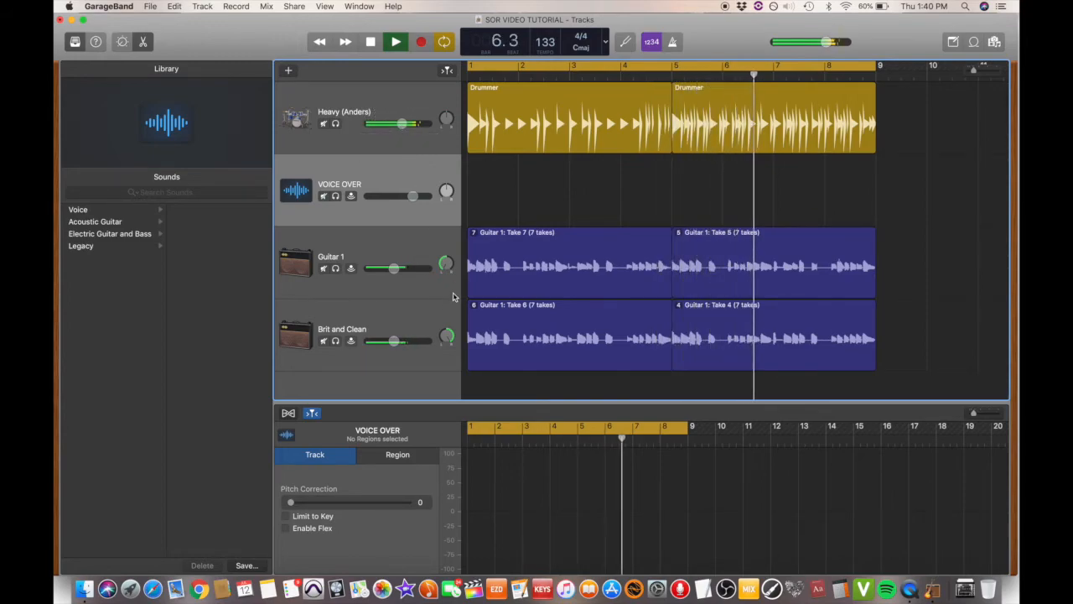
key(space)
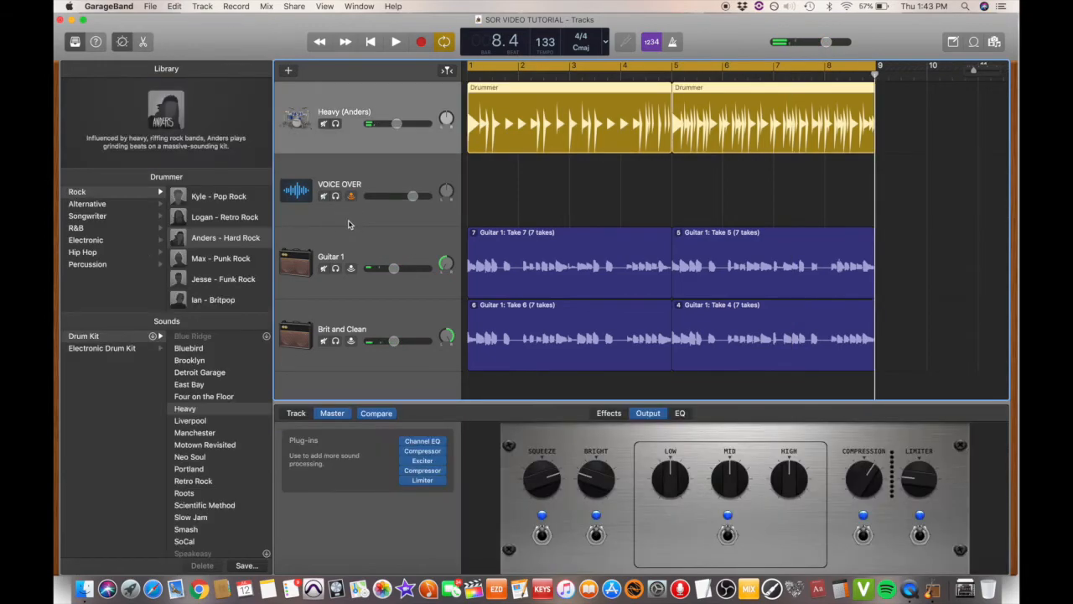
- Select the VOICE OVER track with its input monitoring on
click(351, 197)
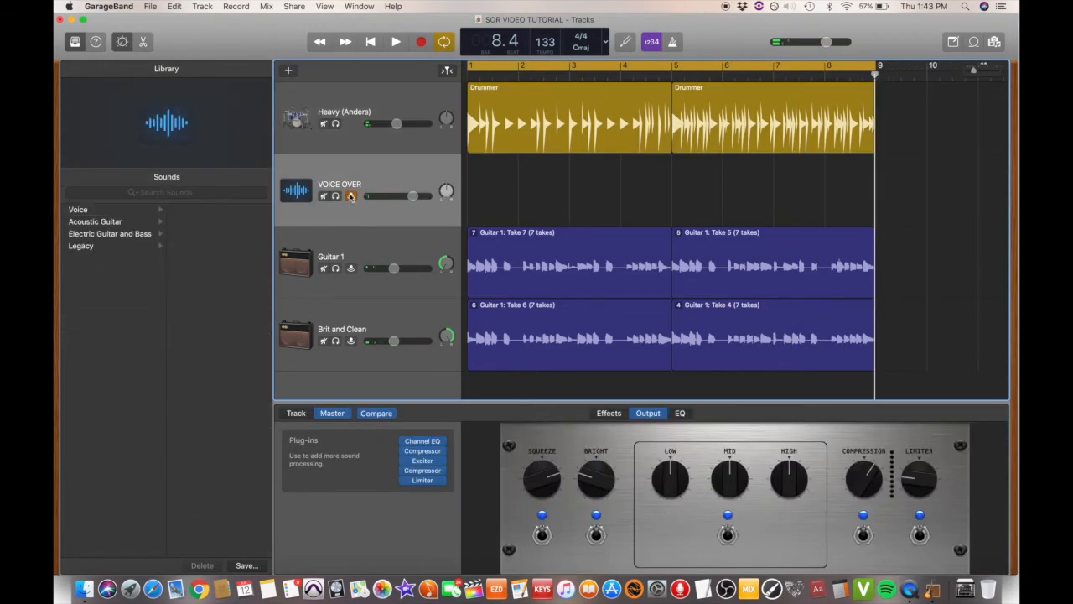